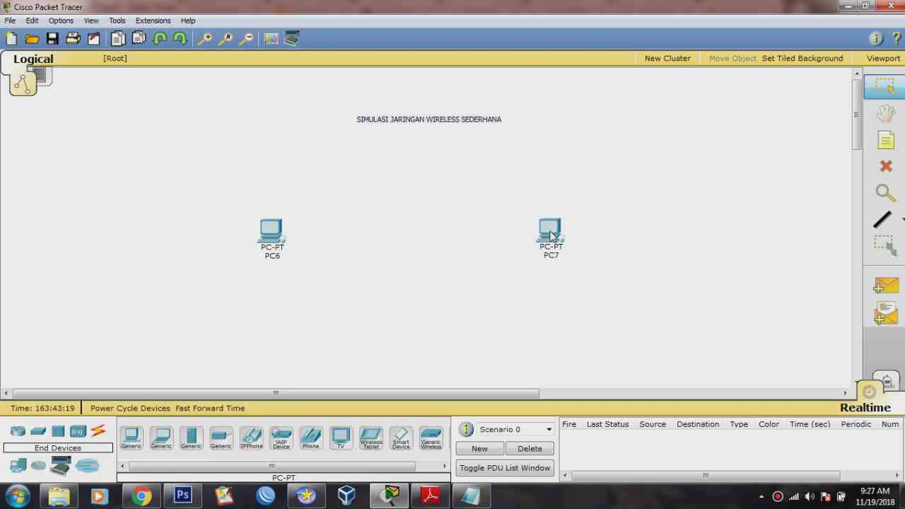
Place a generic AccessPoint-PT wireless device between the two PCs, just below the SIMULASI JARINGAN WIRELESS SEDERHANA title
mouse_move(266, 233)
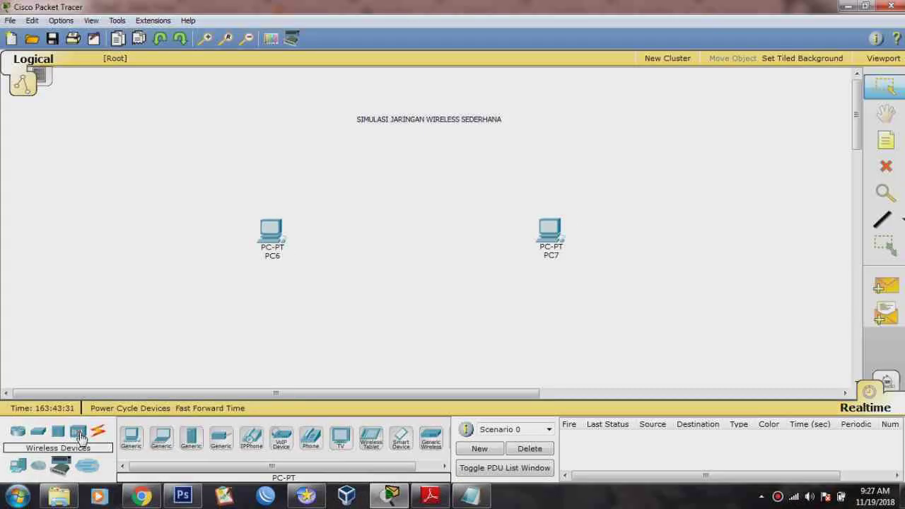
click(107, 429)
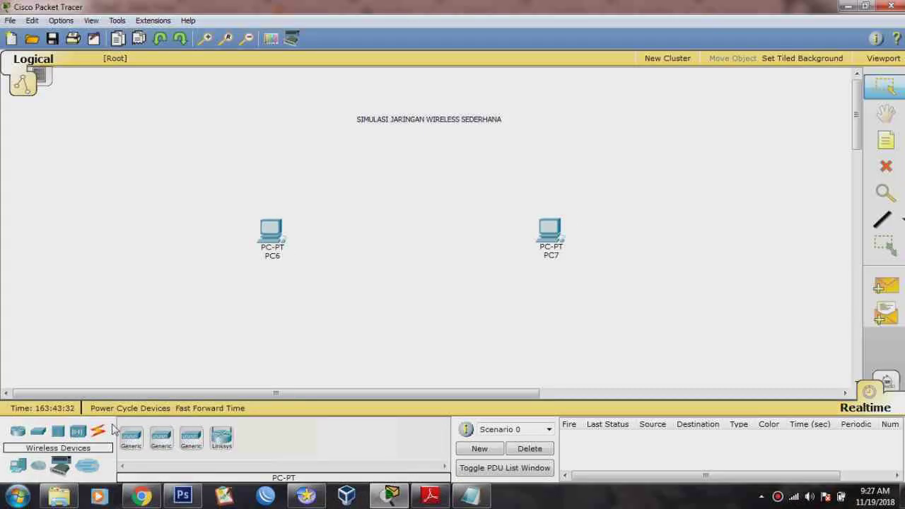
click(131, 438)
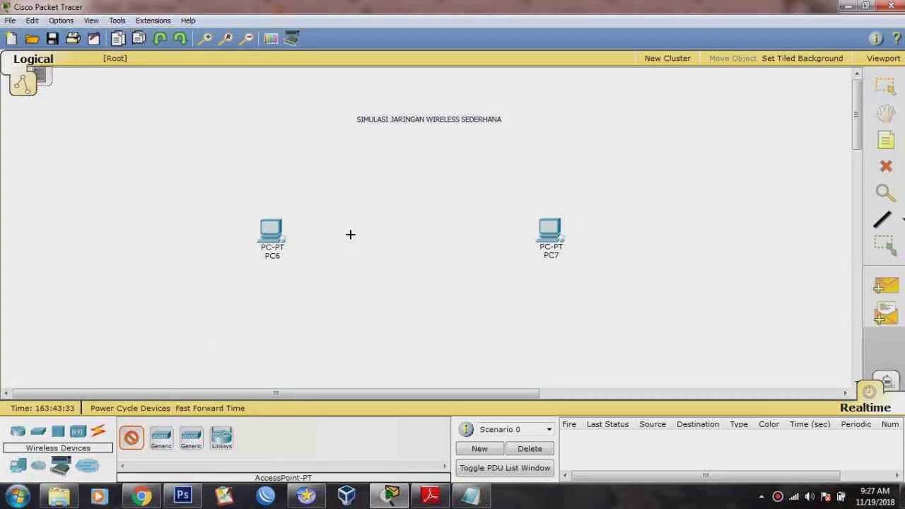
click(415, 145)
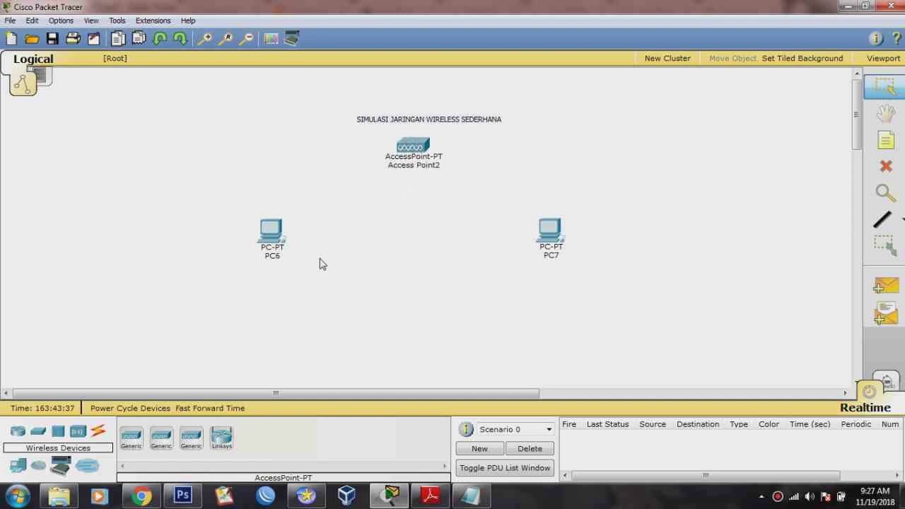
Open PC6's physical device view, select the Linksys-WMP300N module and switch the PC's power off
click(270, 235)
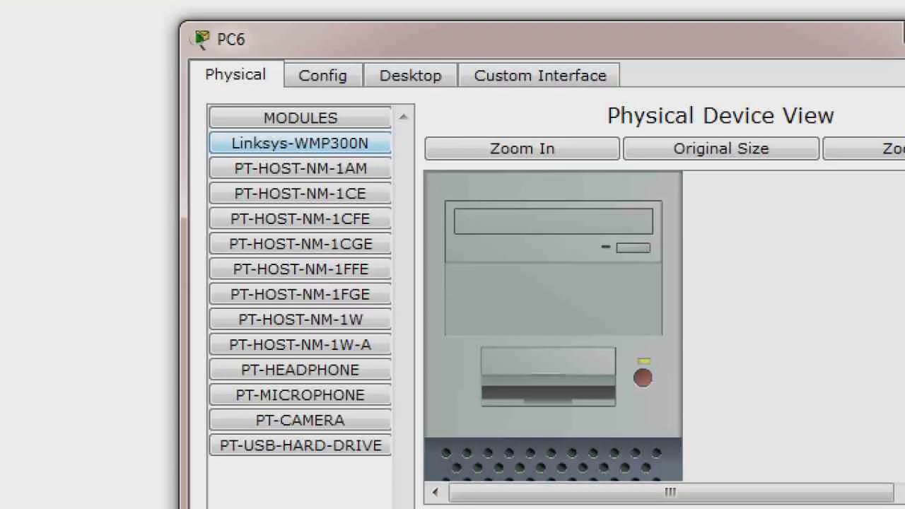
mouse_move(215, 135)
mouse_down()
mouse_move(351, 173)
mouse_move(404, 166)
mouse_move(389, 156)
mouse_up()
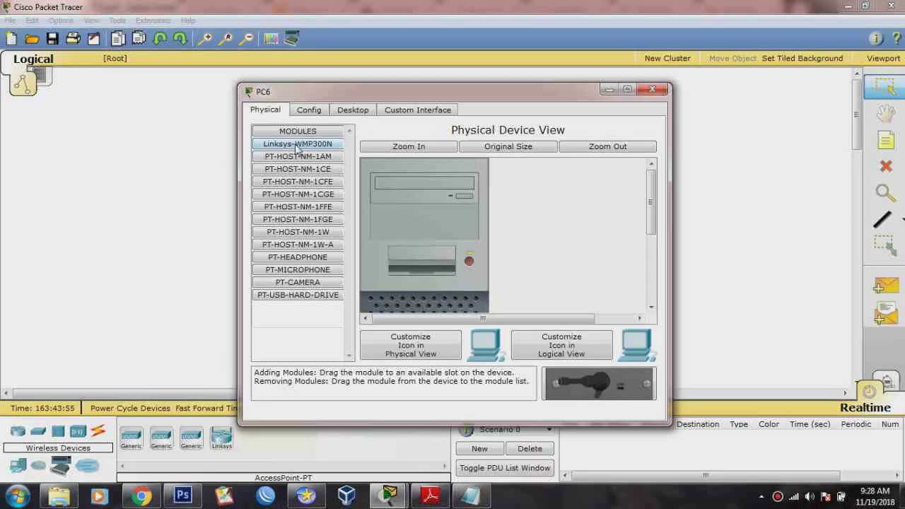
click(297, 144)
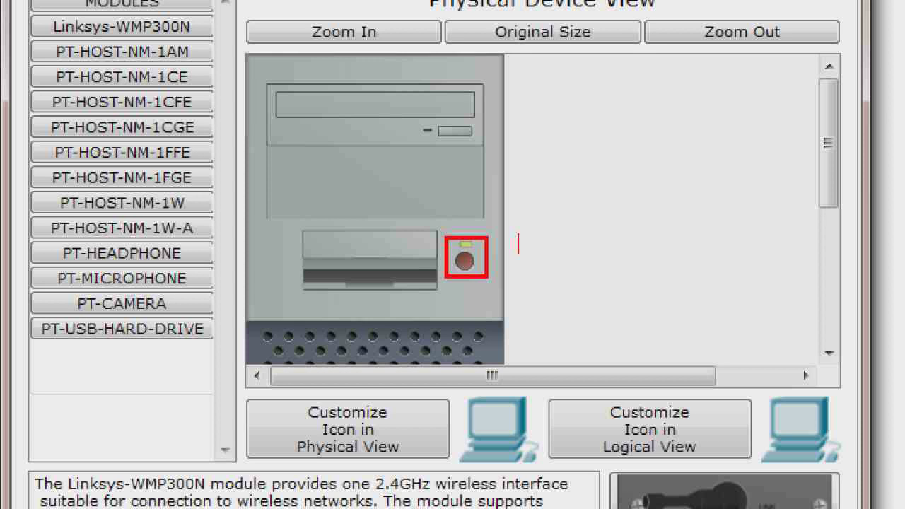
text(MATIKAN DULU)
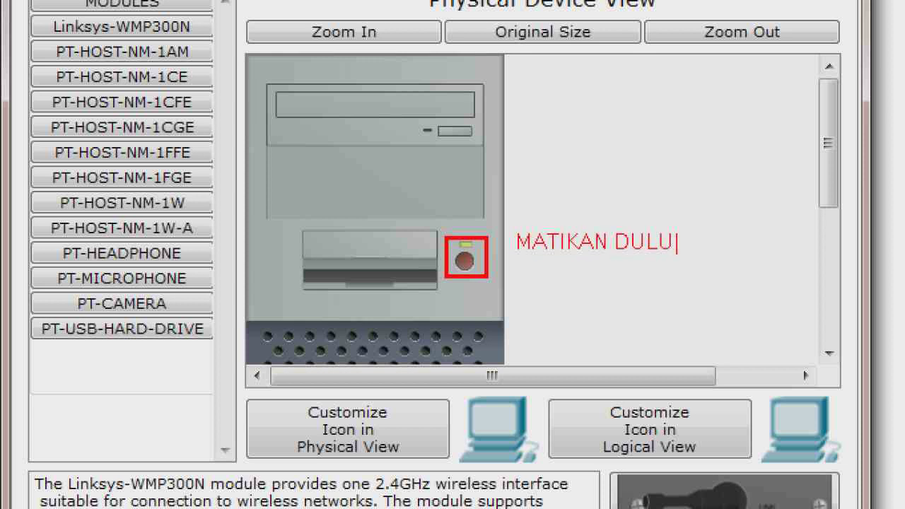
key(Escape)
key(Escape)
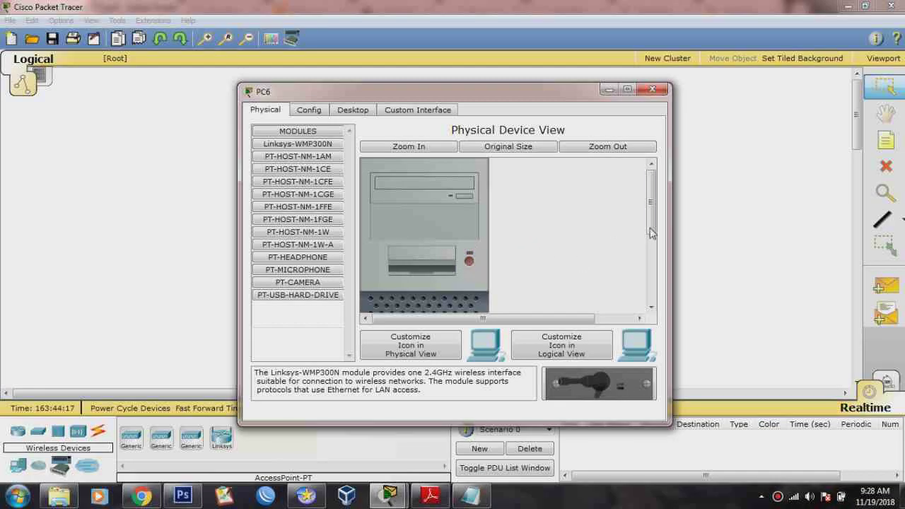
Remove the wired Ethernet module from the expansion slot at the base of PC6
drag(652, 212, 652, 278)
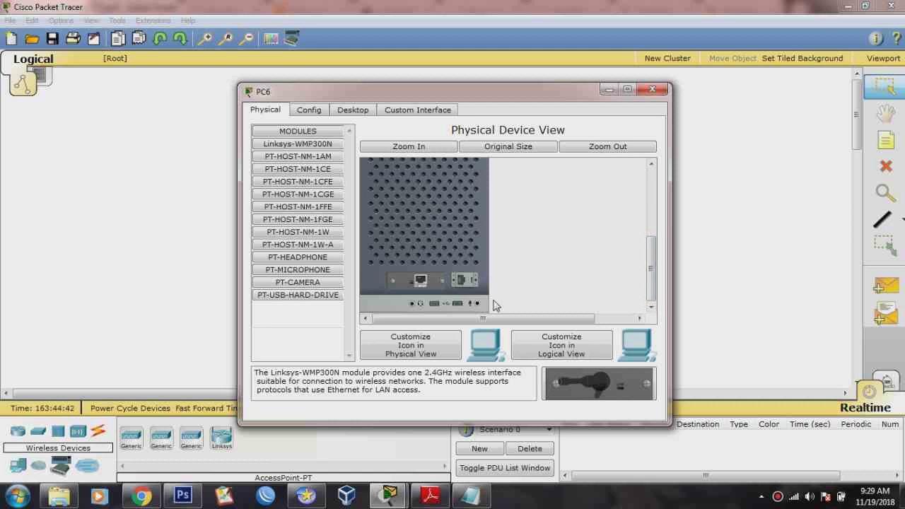
drag(419, 281, 408, 277)
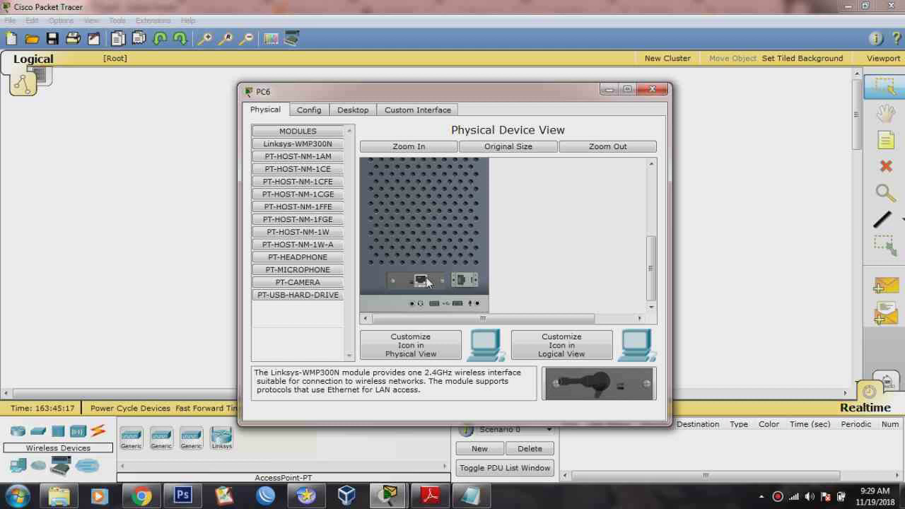
drag(426, 282, 591, 384)
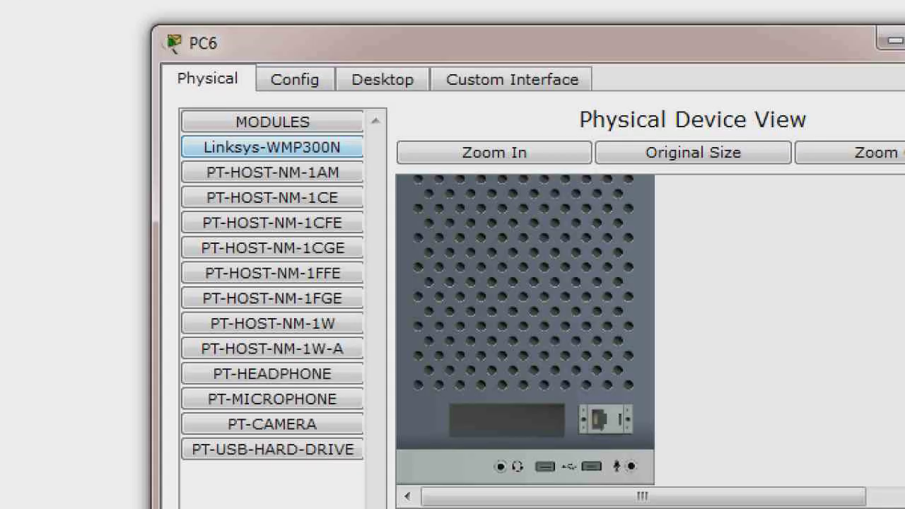
Install the Linksys-WMP300N wireless module in PC6's empty expansion slot
mouse_move(324, 145)
mouse_down()
mouse_move(272, 146)
mouse_move(333, 156)
mouse_up()
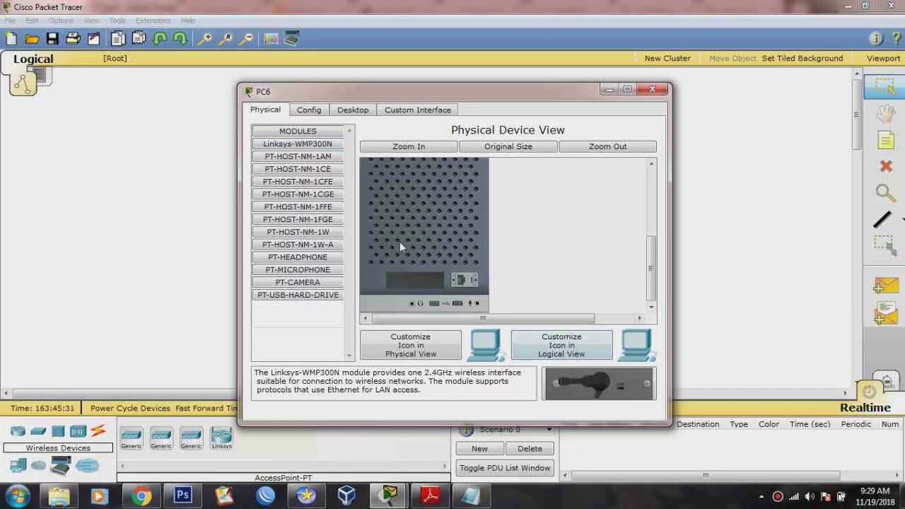
drag(582, 382, 427, 270)
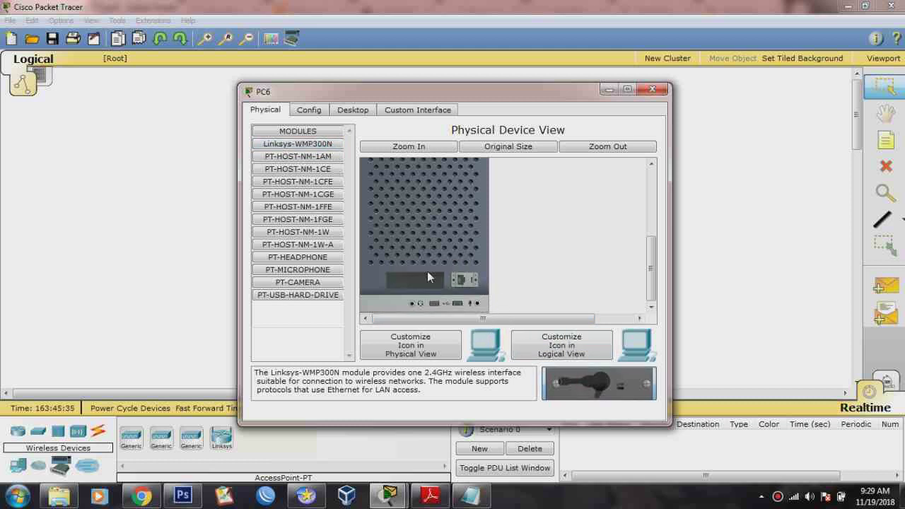
mouse_move(649, 270)
mouse_down()
mouse_move(649, 210)
mouse_move(648, 271)
mouse_up()
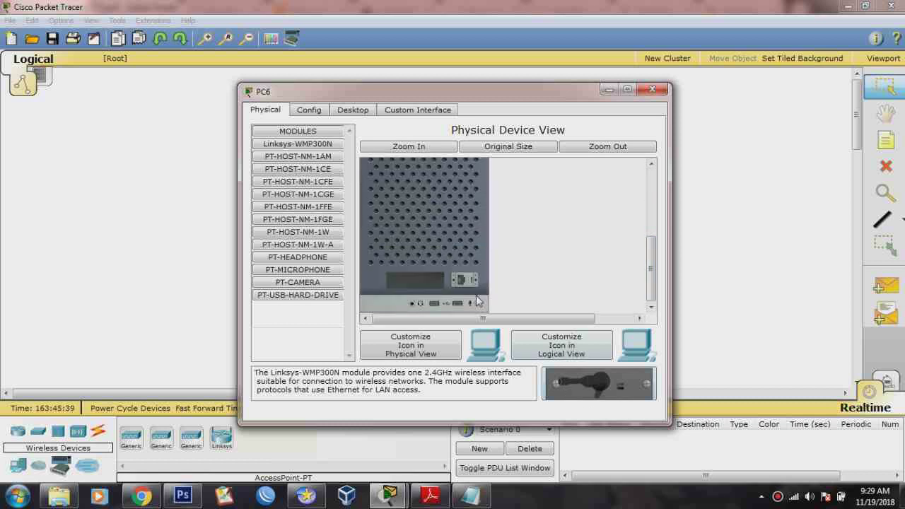
click(331, 144)
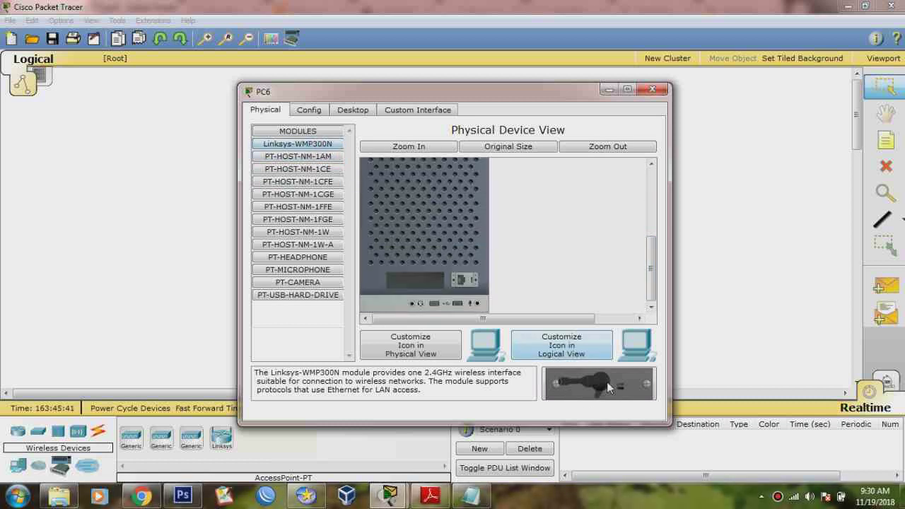
drag(608, 388, 426, 268)
drag(611, 387, 422, 275)
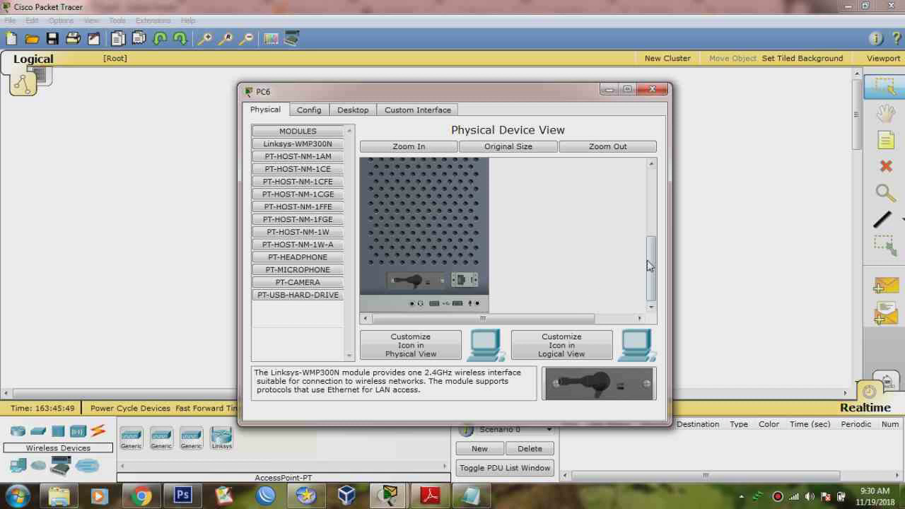
Switch PC6's power back on
drag(650, 264, 651, 212)
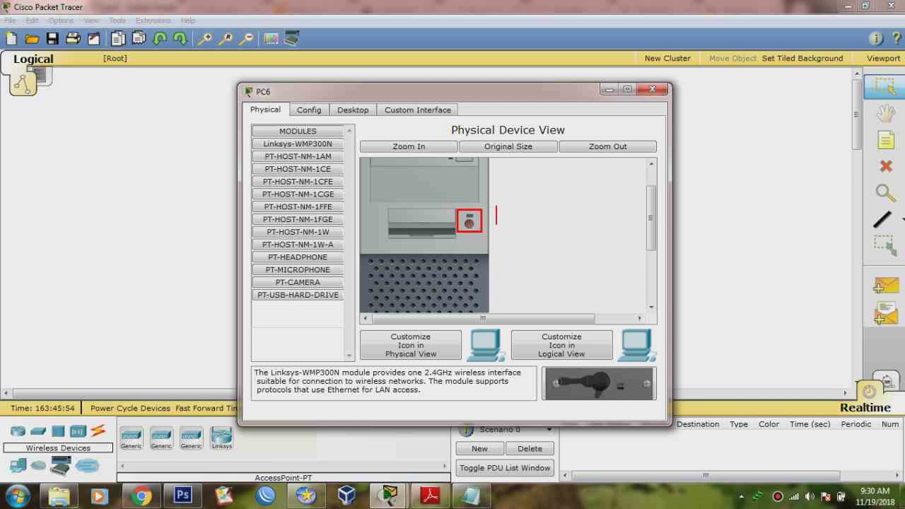
text(HIDUPKAN)
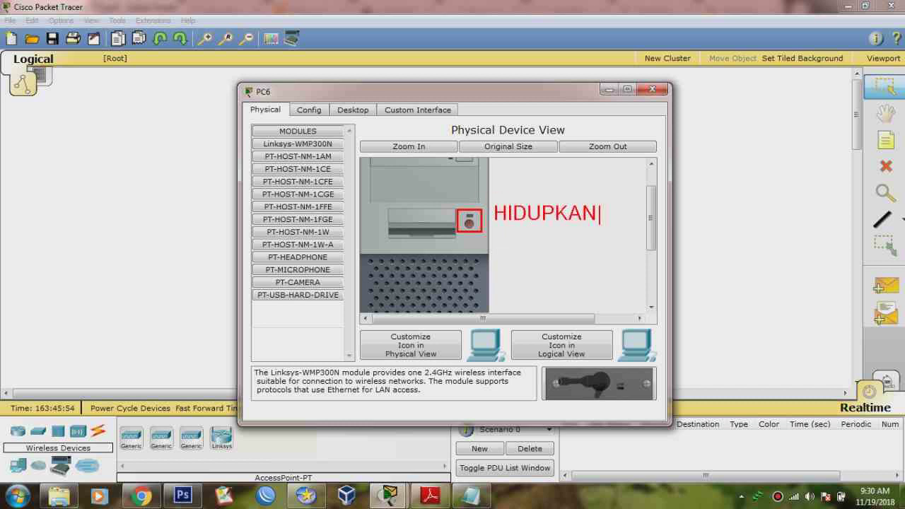
key(Return)
text(LAGI)
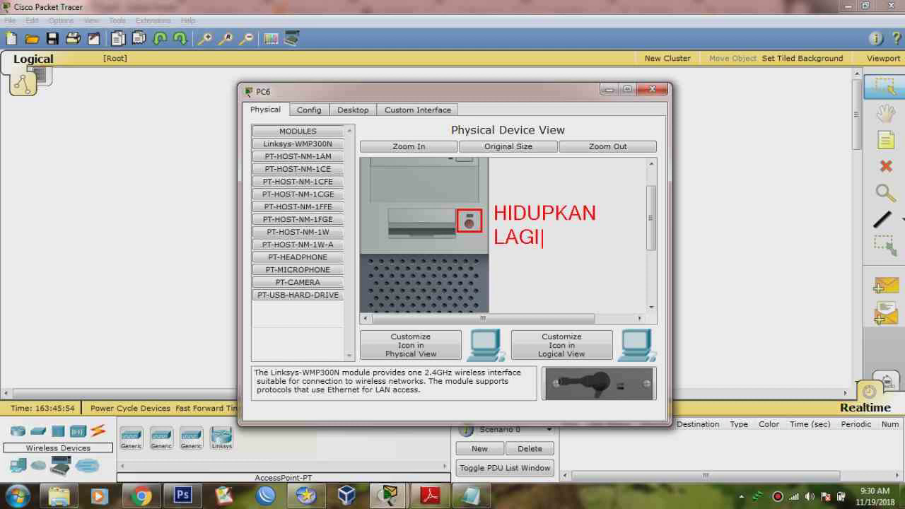
key(Escape)
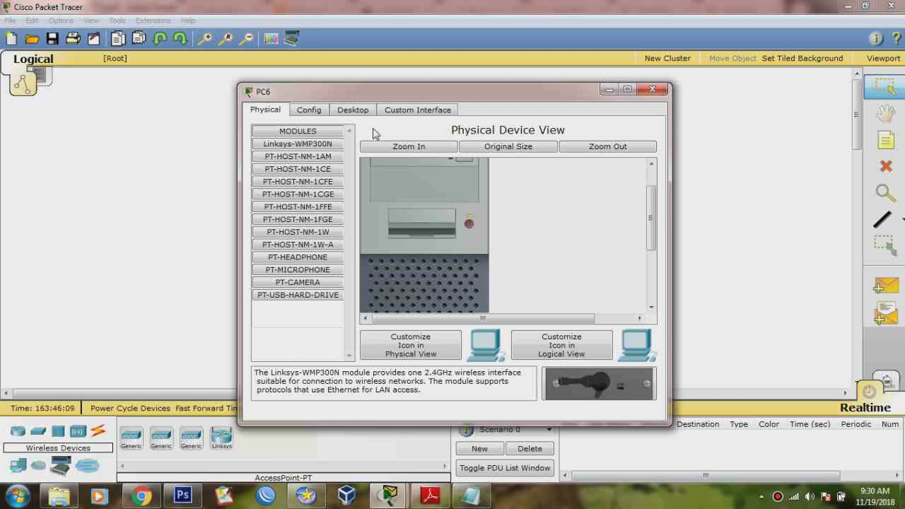
Give PC6 the static IP address 192.168.10.1 with subnet mask 255.255.255.0, and close its configuration window
click(354, 112)
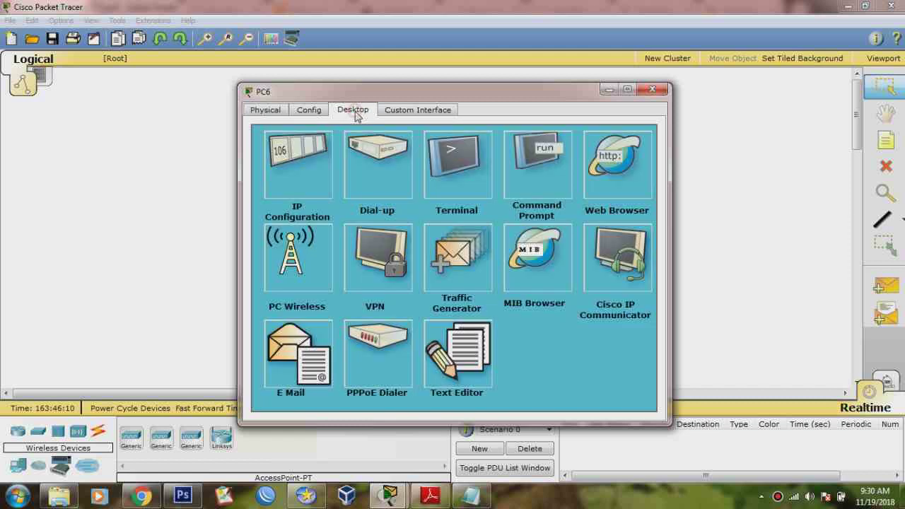
click(310, 149)
click(353, 170)
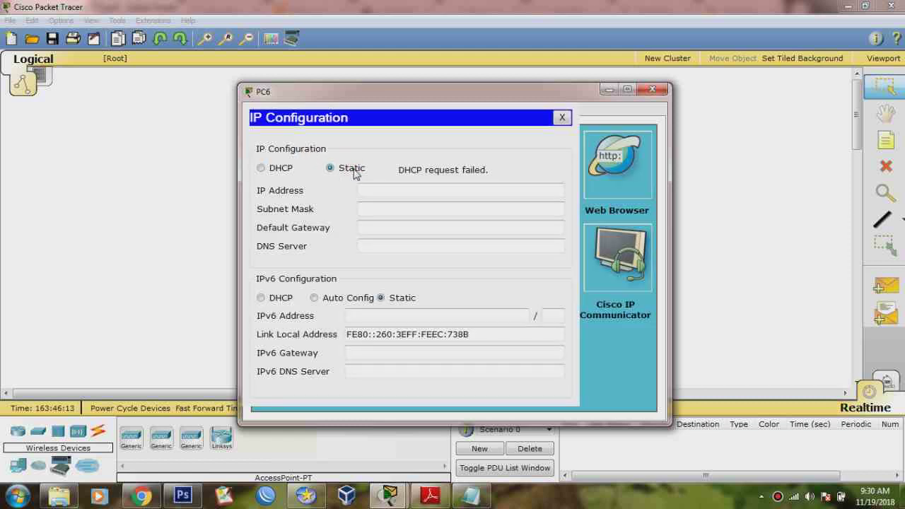
click(370, 187)
text(192)
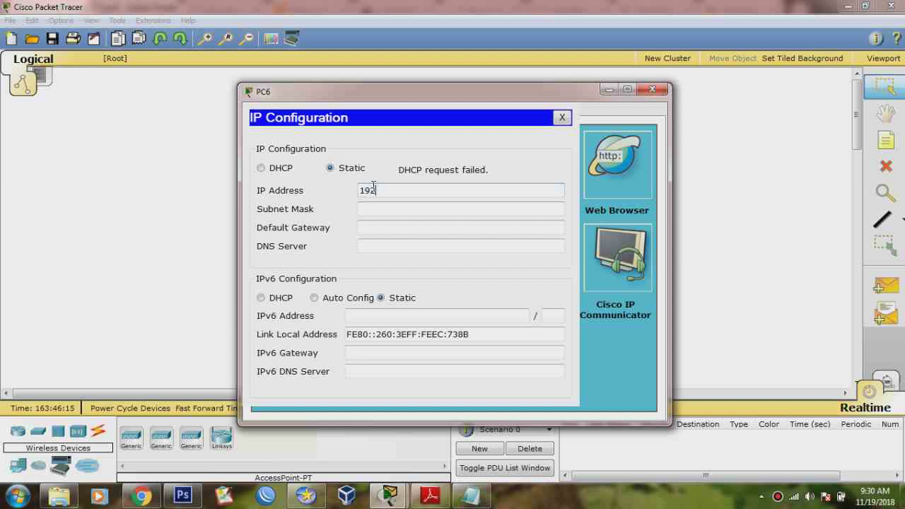
text(.168.10.1)
click(380, 207)
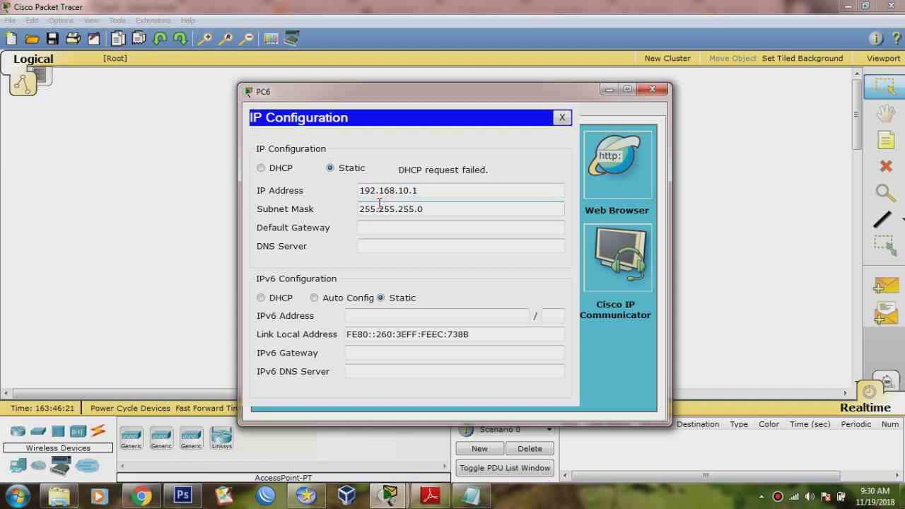
click(563, 119)
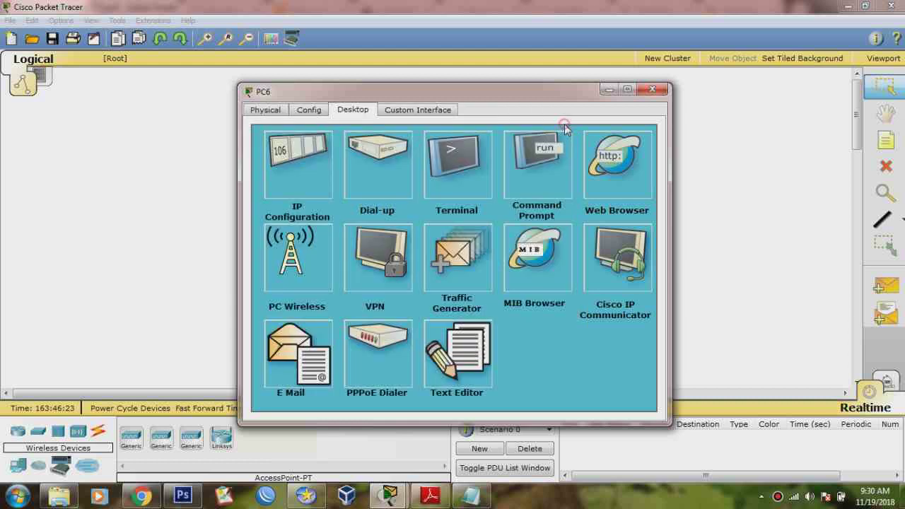
click(652, 89)
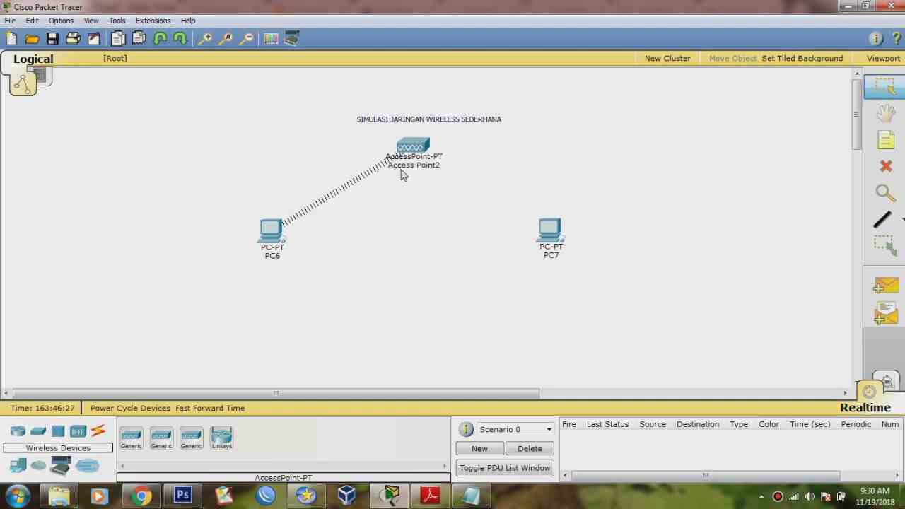
mouse_move(401, 175)
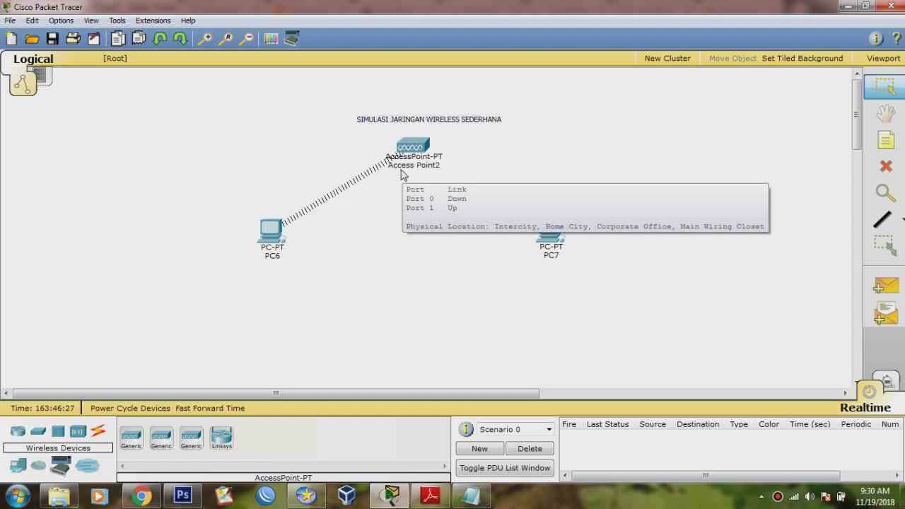
click(318, 137)
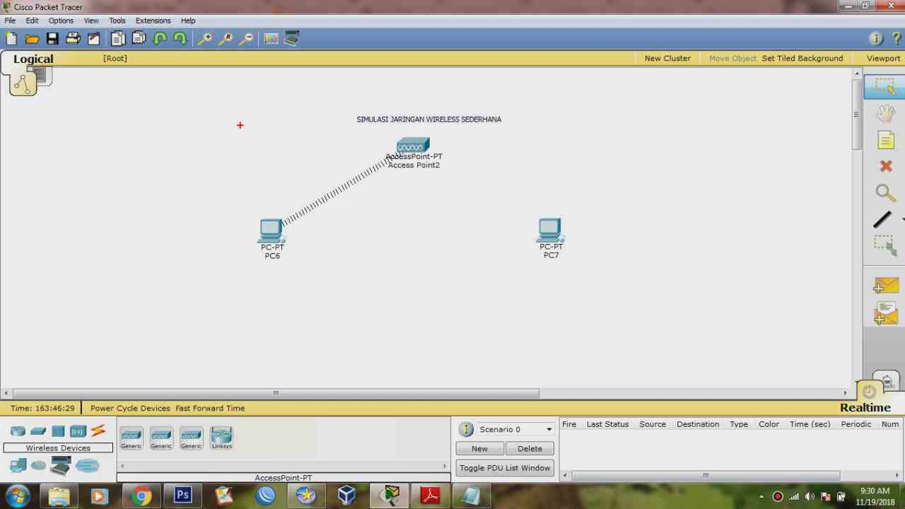
drag(217, 124, 455, 271)
Open PC7's physical device view, switch its power off and remove the wired Ethernet module from its expansion slot
click(550, 228)
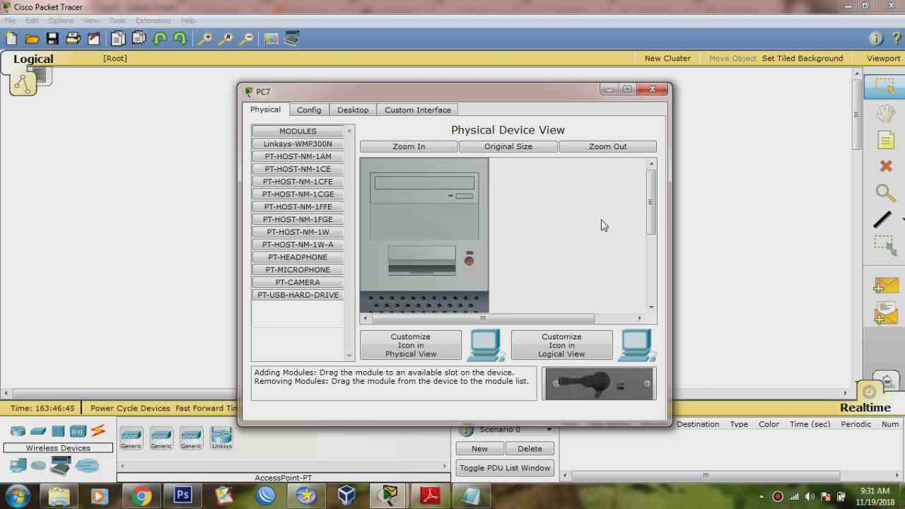
click(652, 198)
drag(652, 200, 651, 263)
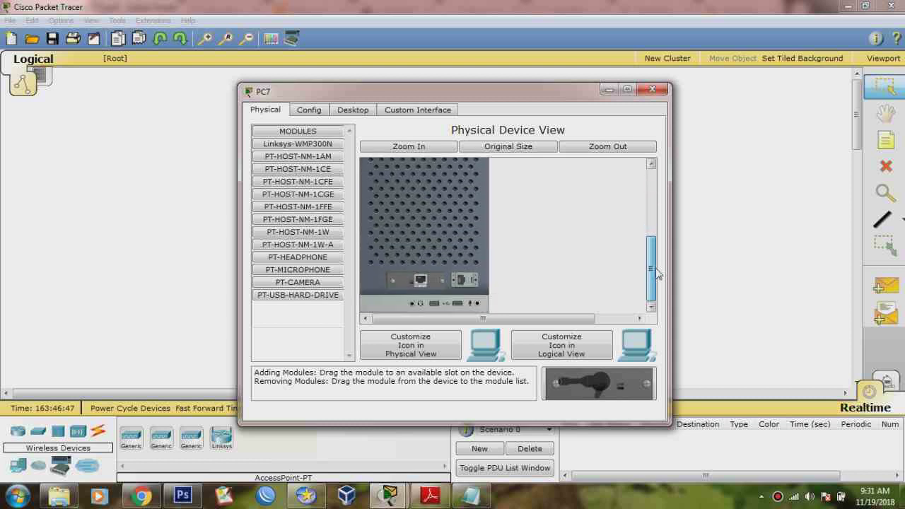
drag(420, 283, 593, 376)
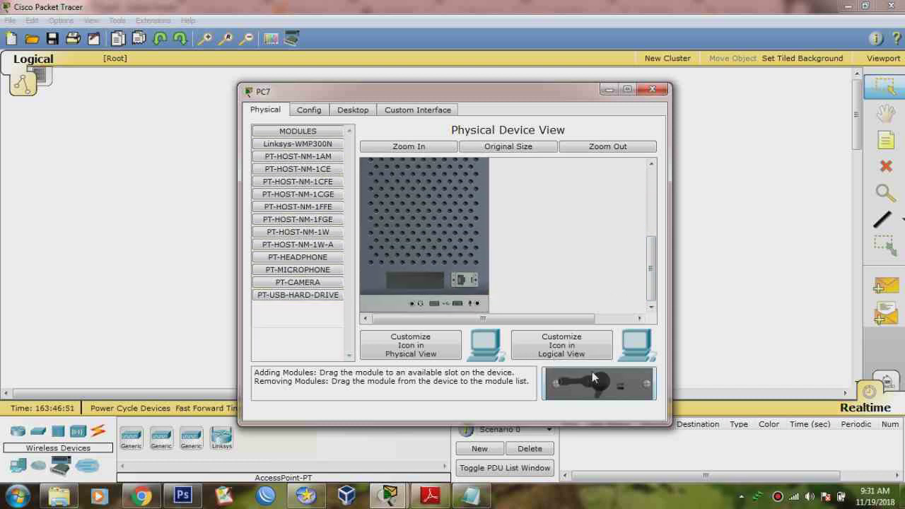
Install the Linksys-WMP300N wireless module in PC7's empty slot and switch the PC's power back on
click(320, 145)
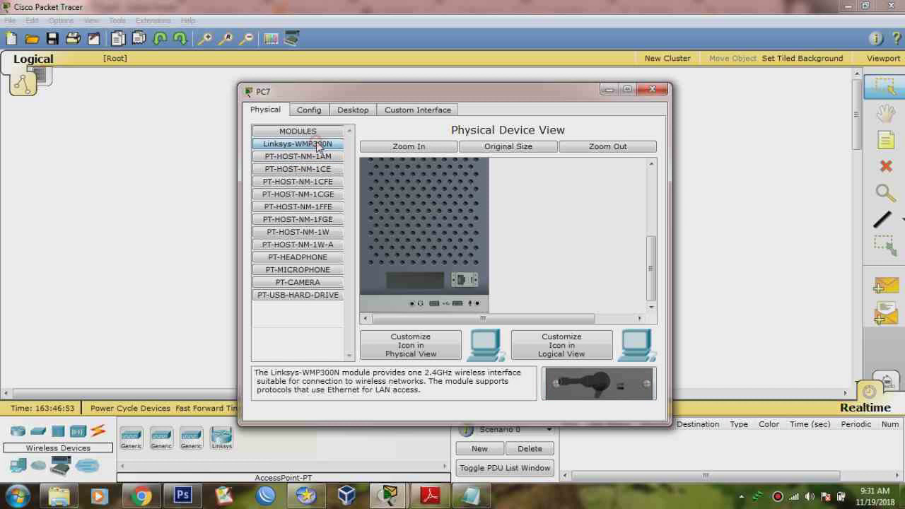
drag(598, 383, 432, 278)
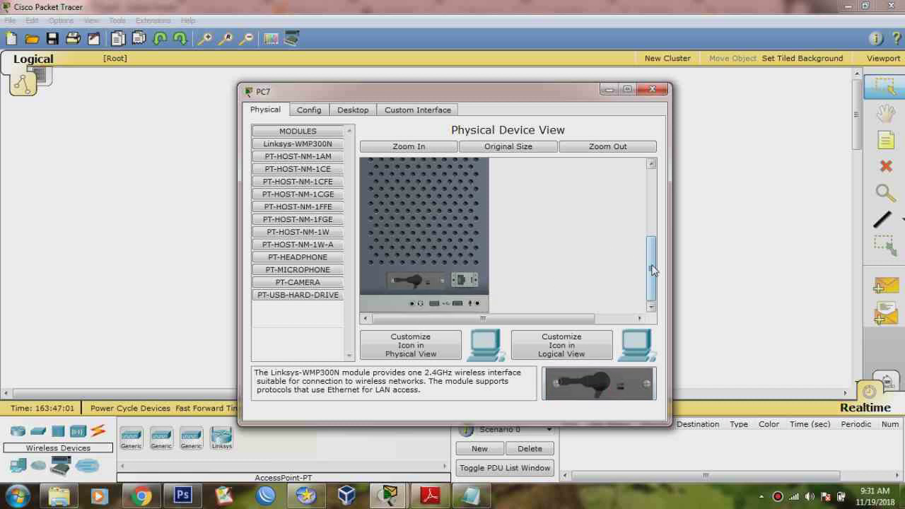
drag(651, 265, 652, 201)
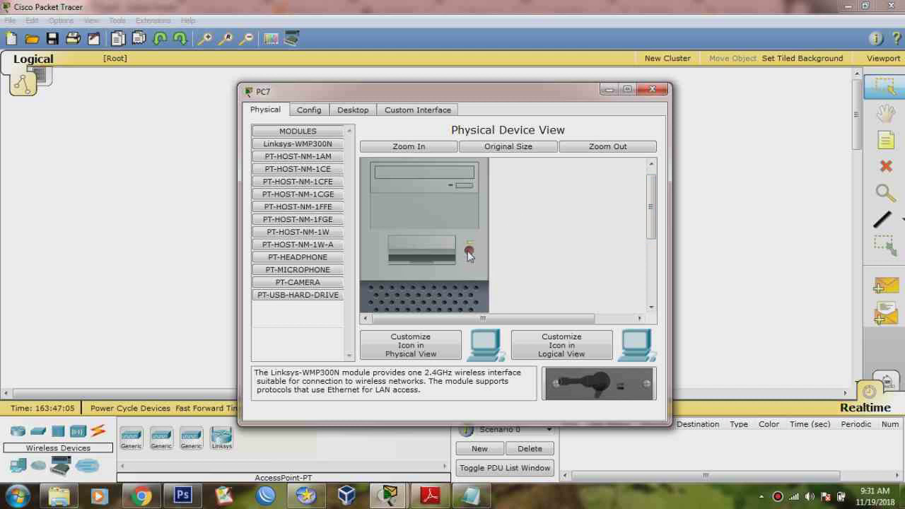
Give PC7 the static IP address 192.168.10.10, fill in its default subnet mask, and close its configuration window
click(352, 110)
click(316, 154)
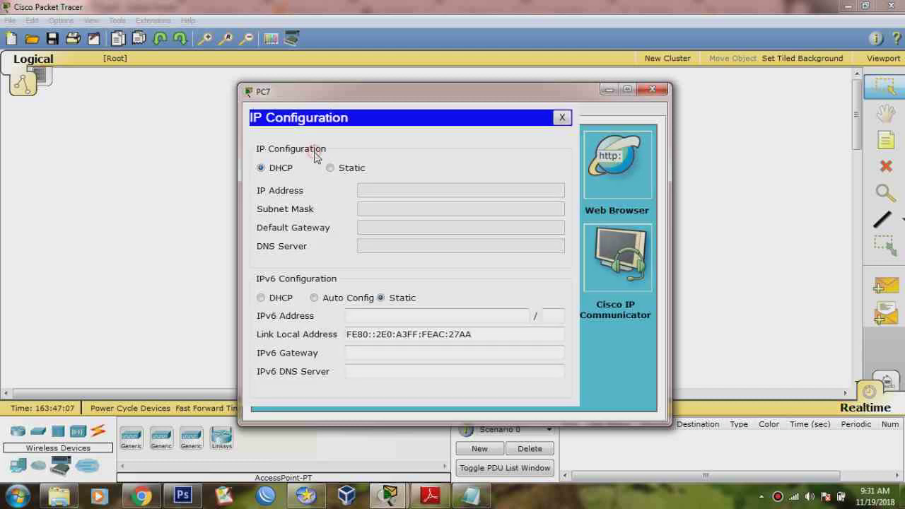
click(357, 169)
click(375, 188)
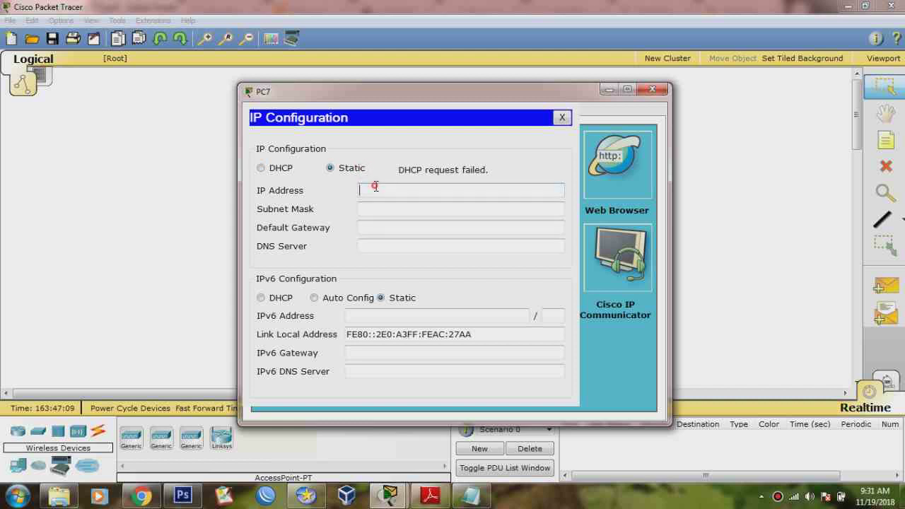
text(192.168.10.10)
click(367, 209)
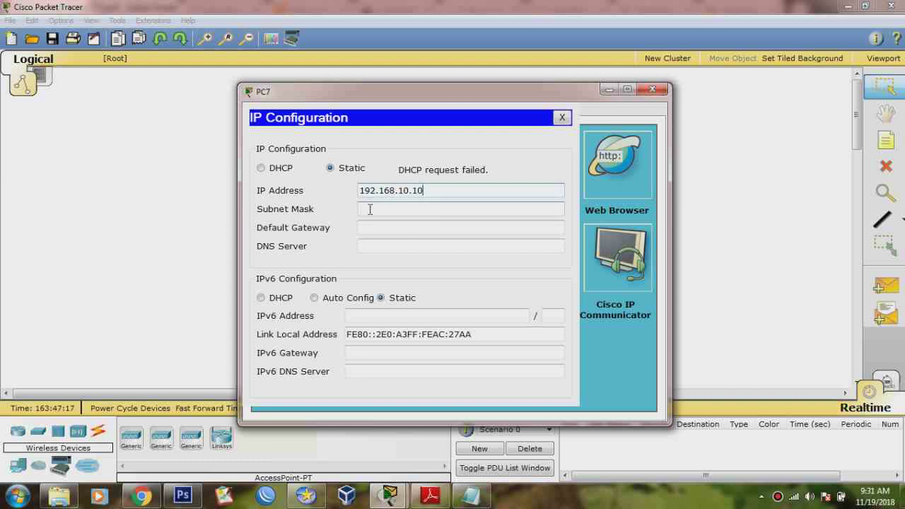
click(563, 117)
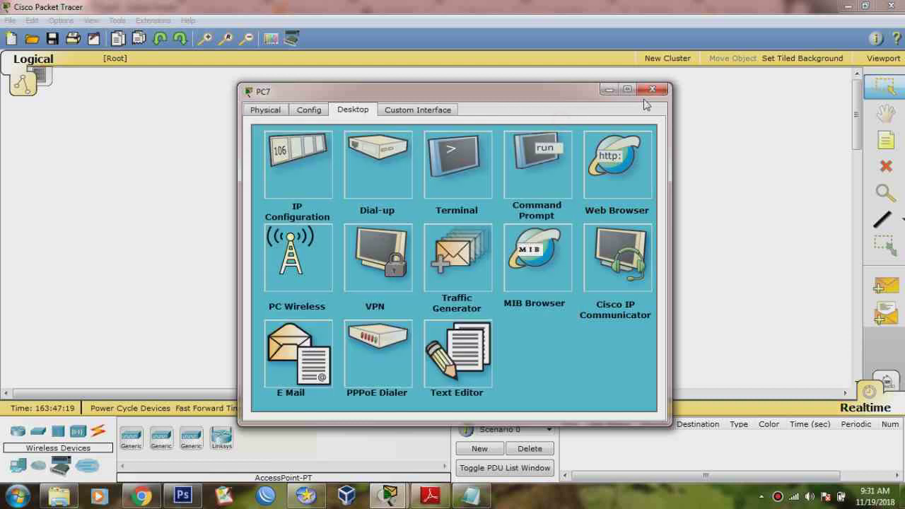
click(652, 90)
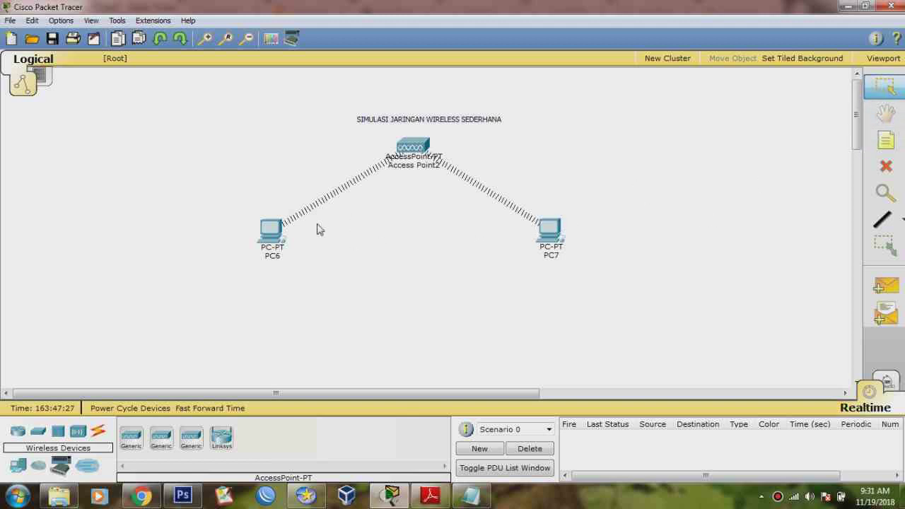
Add a note reading 192.168.10.1/24 to the workspace and place it centred directly beneath PC6's label
mouse_move(263, 237)
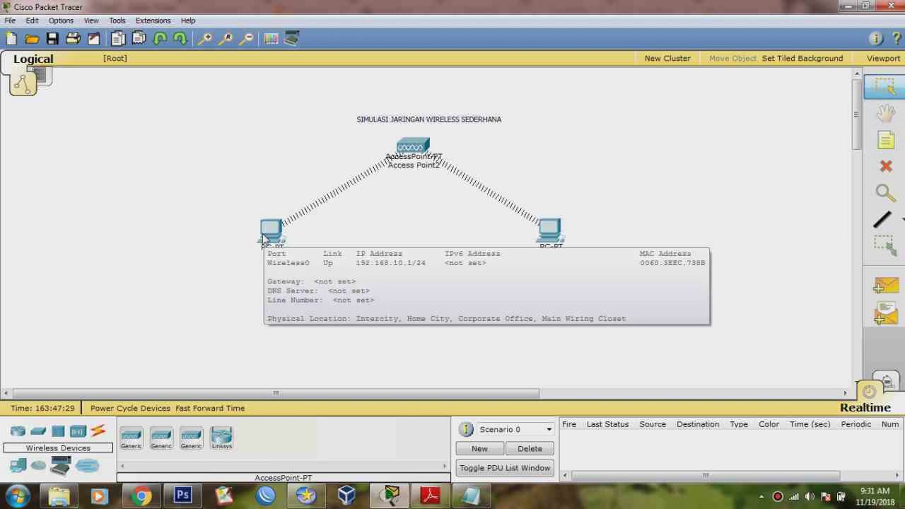
mouse_move(550, 241)
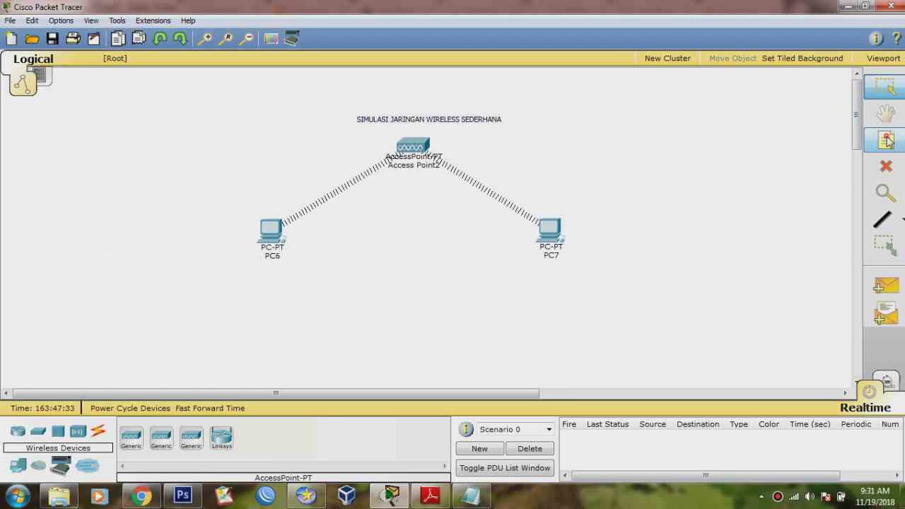
click(885, 140)
click(223, 275)
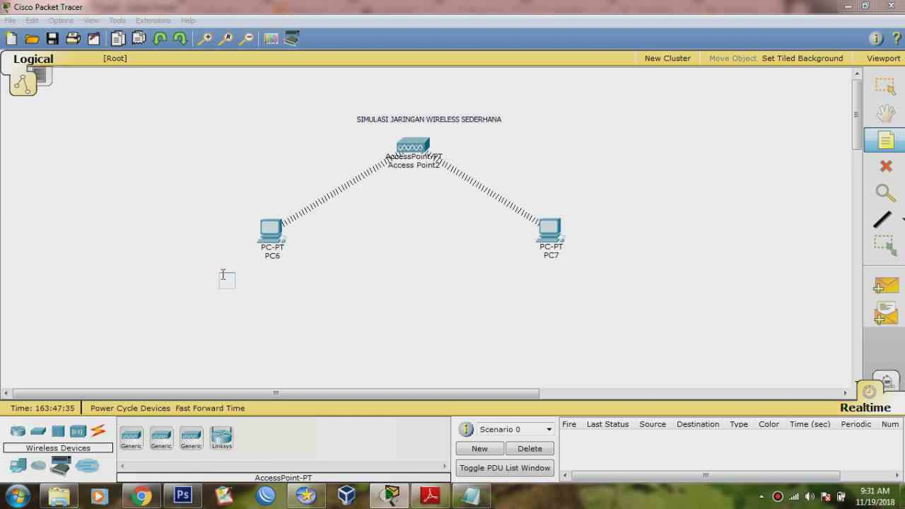
text(192.1)
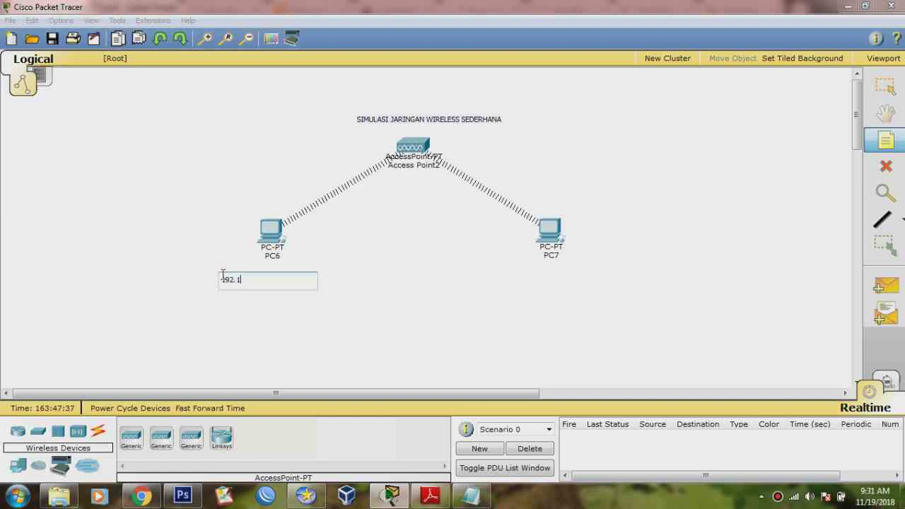
text(68.10.1/24)
click(347, 309)
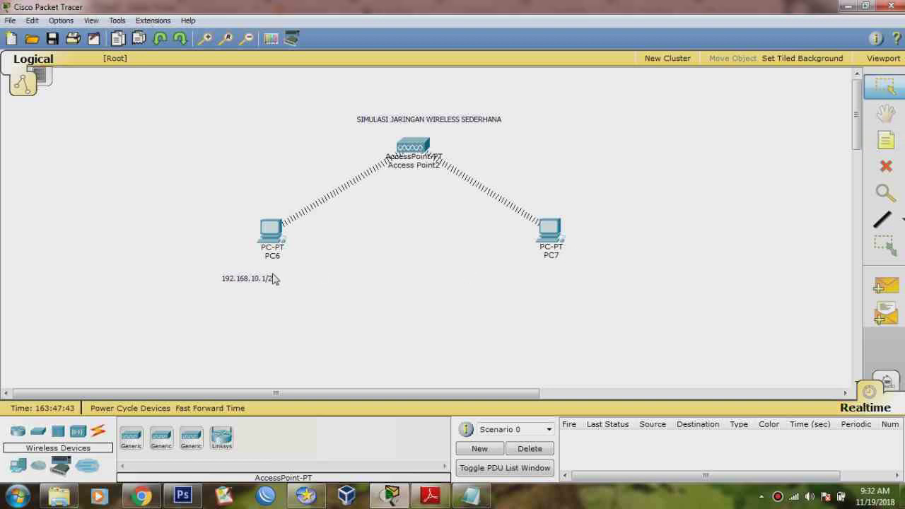
drag(265, 285, 282, 276)
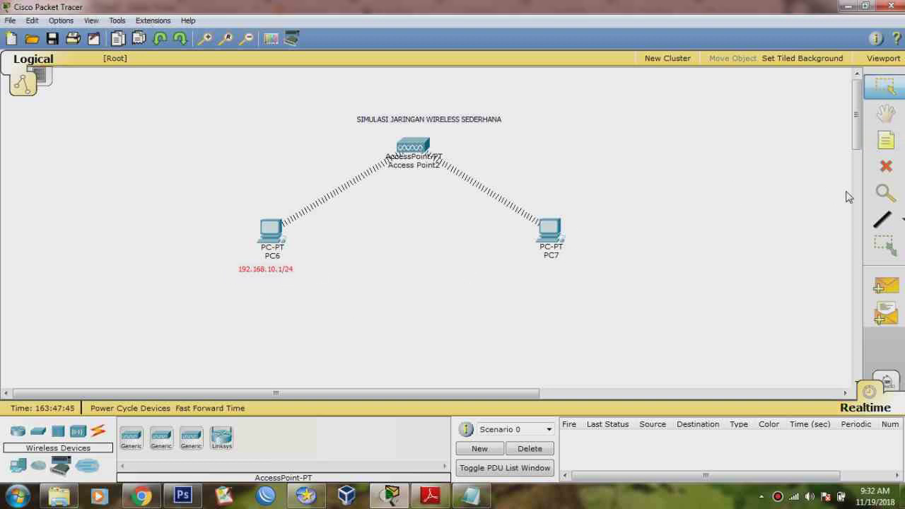
Add a note reading 192.168.10.10/24 to the workspace and place it centred directly beneath PC7's label
click(880, 145)
click(513, 266)
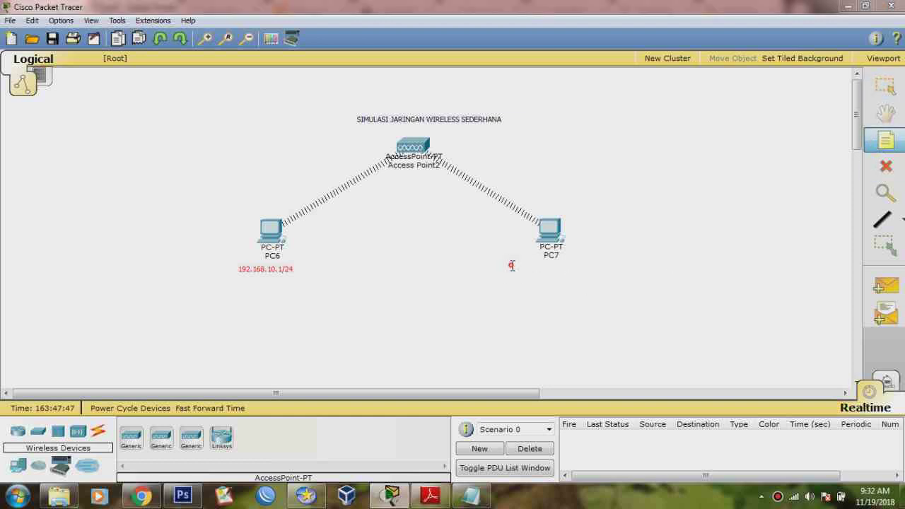
text(192.1)
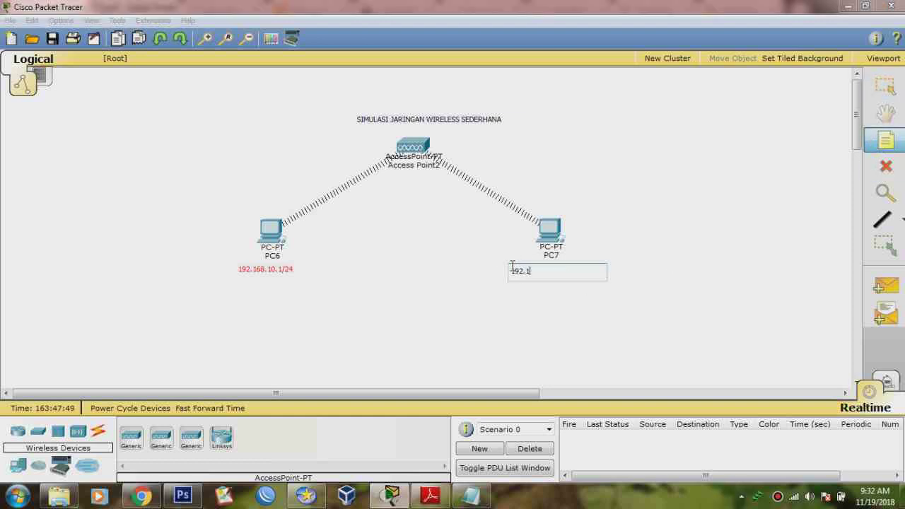
text(68.10.10/24)
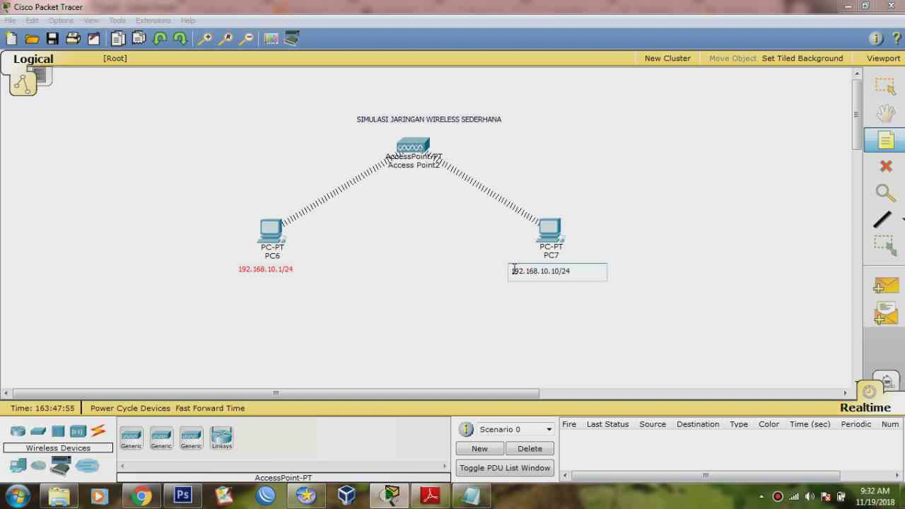
click(585, 334)
drag(545, 276, 560, 276)
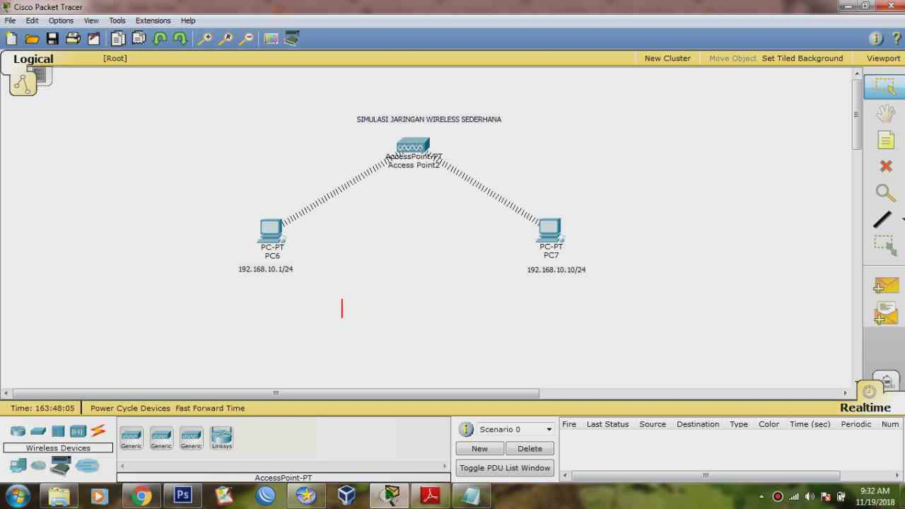
text(KITA CEK KONE)
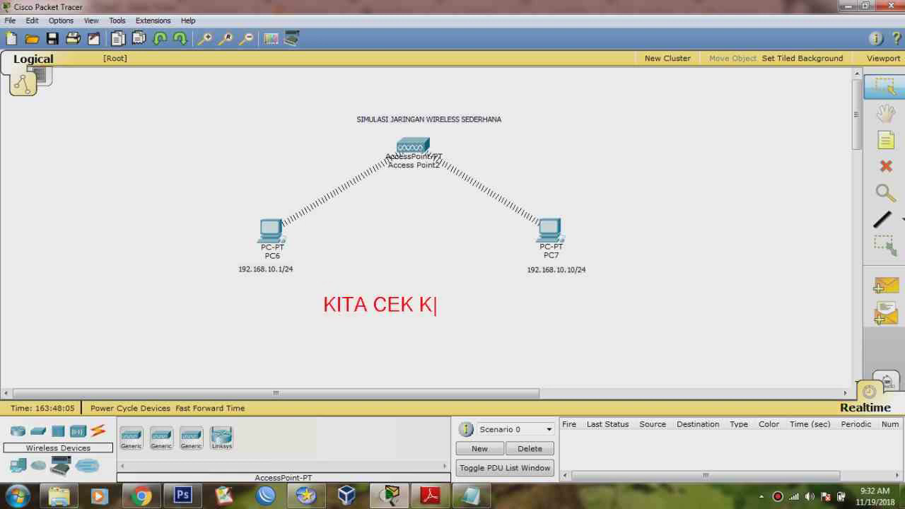
text(KSI)
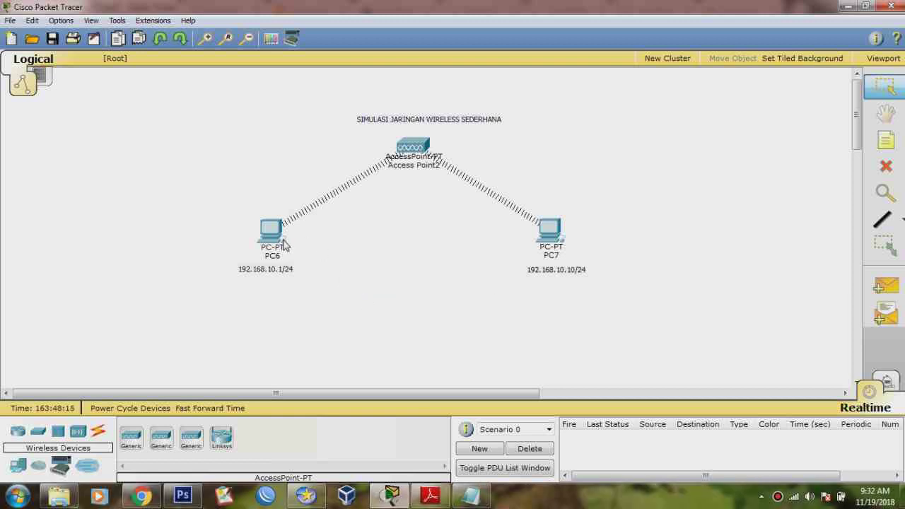
Ping 192.168.10.10 from PC6's Command Prompt to test the connection to PC7, and close PC6's window
click(272, 232)
click(518, 160)
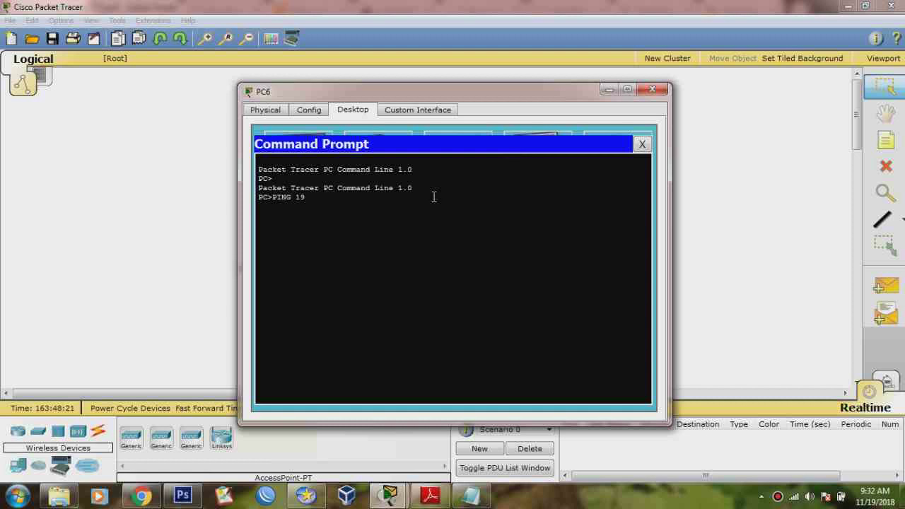
text(PING 192.168.10.10)
key(Return)
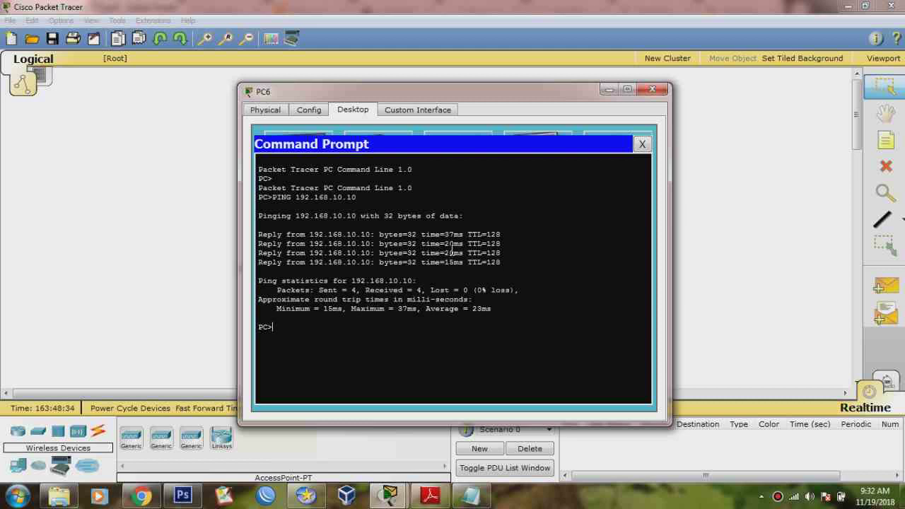
click(642, 144)
click(656, 90)
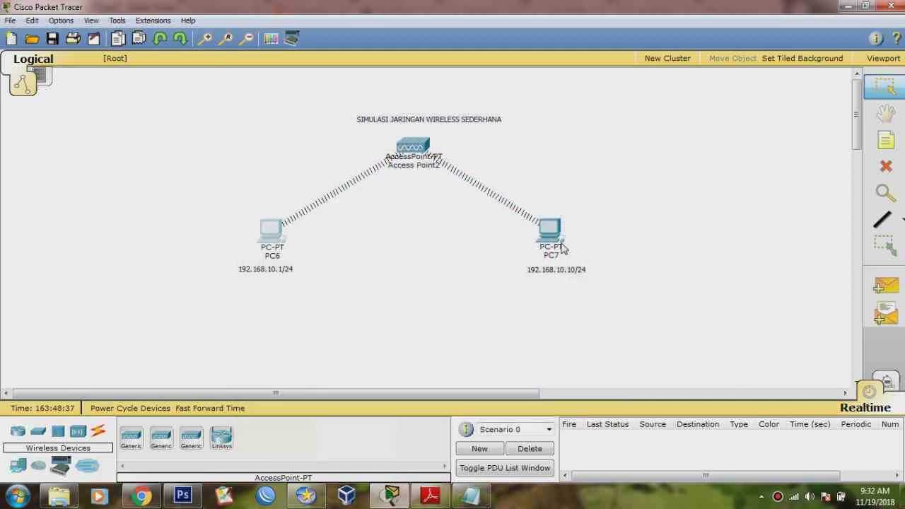
Ping 192.168.10.1 from PC7's Command Prompt to test the connection back to PC6
click(552, 240)
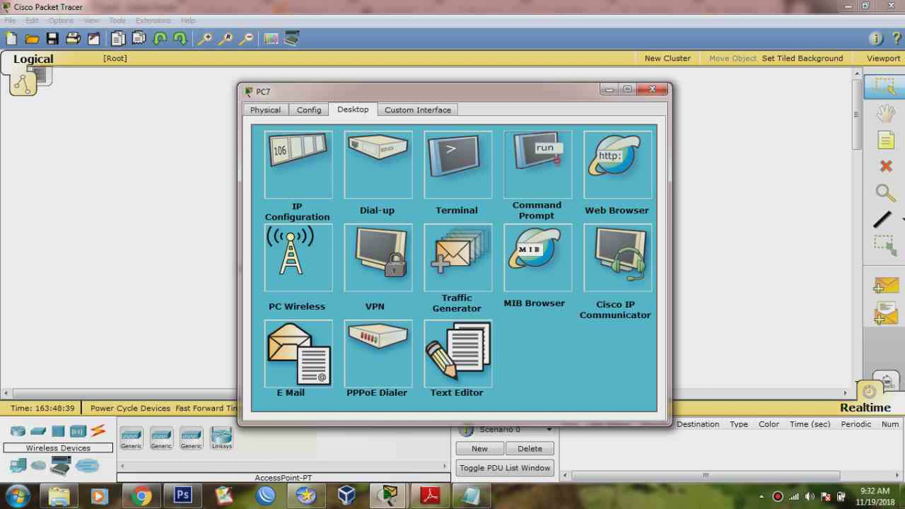
click(559, 162)
text(PING)
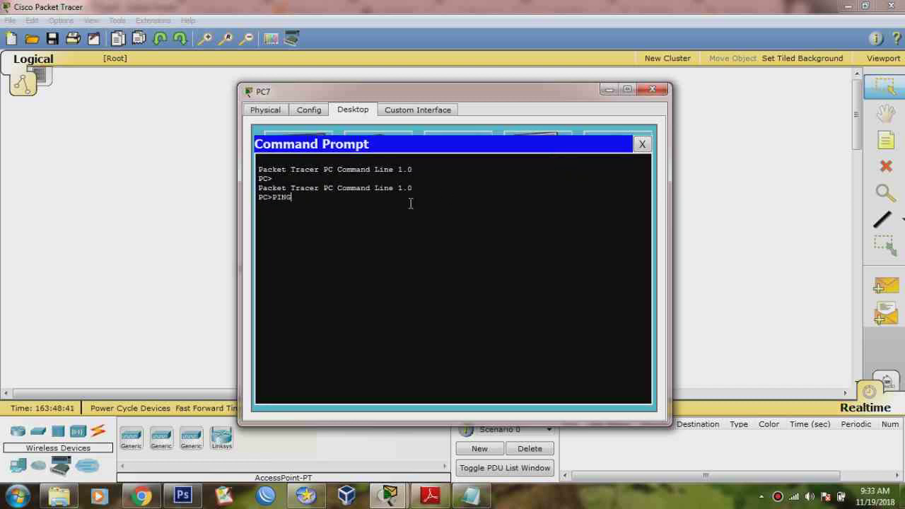
text( 192.168.10.1)
key(Return)
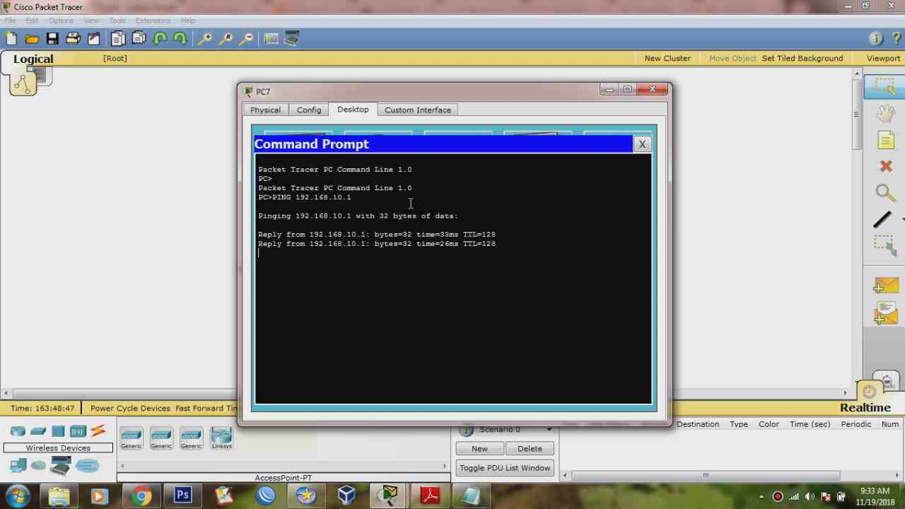